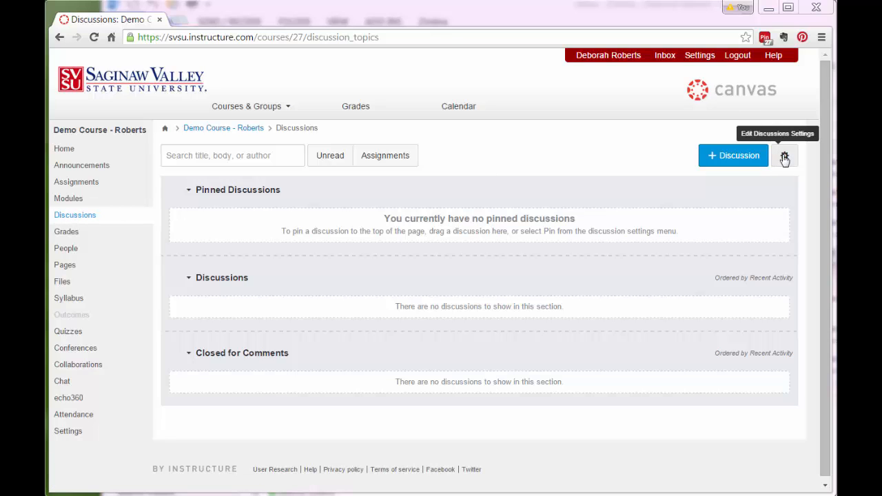
# - Save the discussion settings so students can create topics and edit their own posts
pyautogui.click(784, 157)
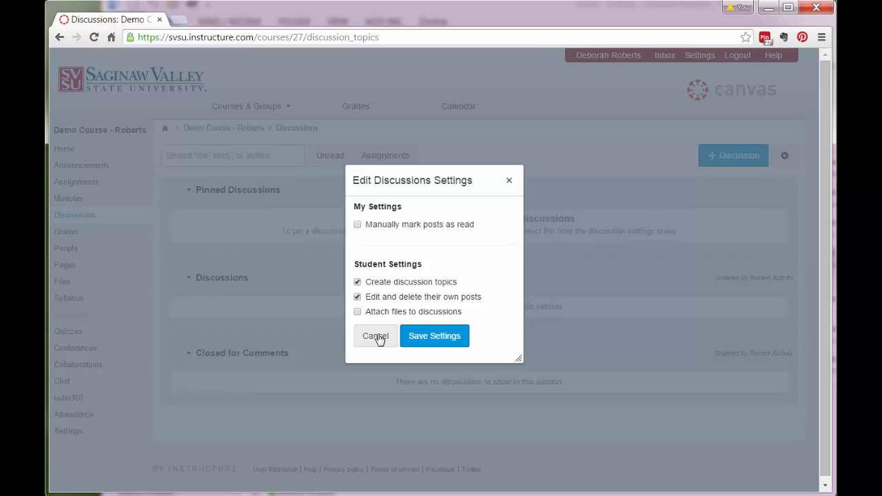
pyautogui.click(405, 335)
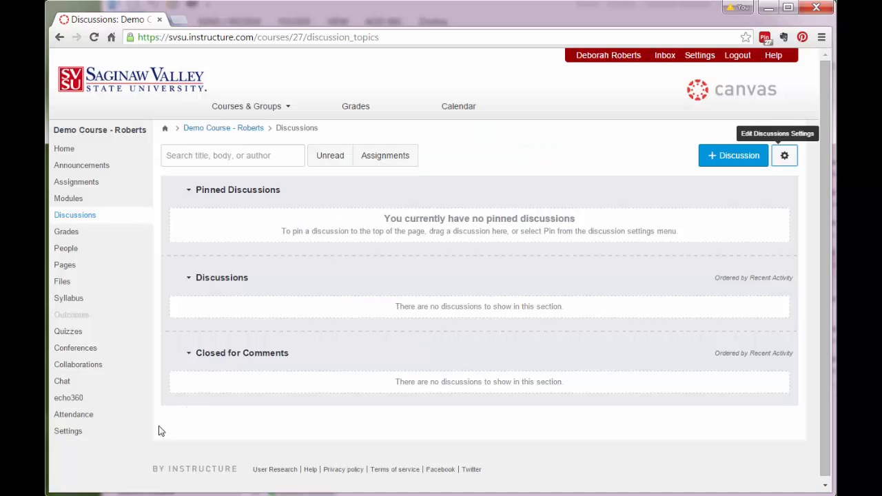
# - Switch the course to Student View from Settings and open its Discussions page
pyautogui.click(72, 434)
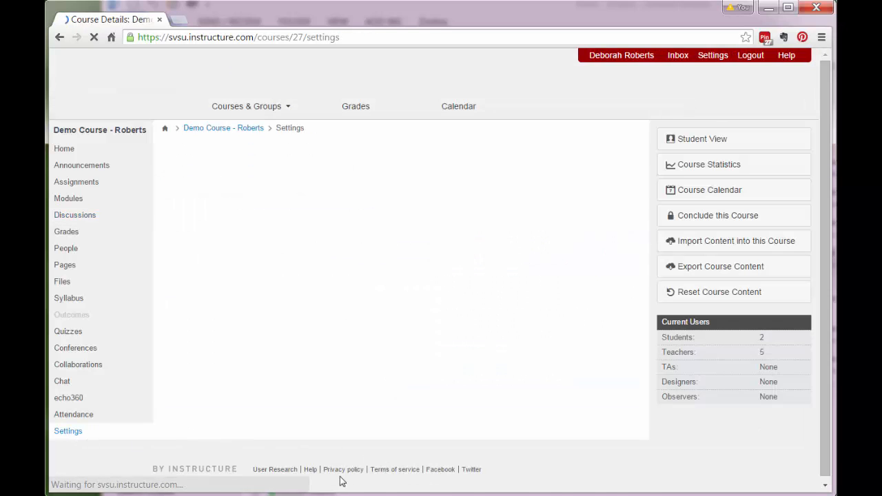
pyautogui.click(701, 139)
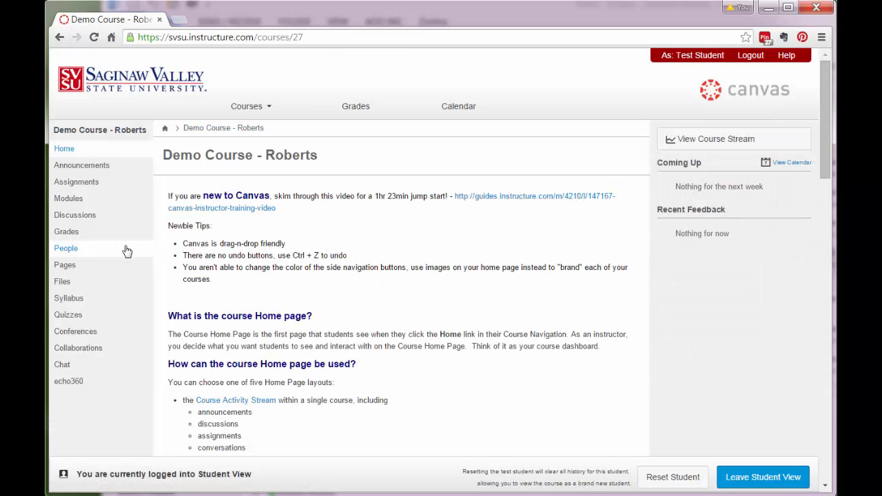
pyautogui.click(77, 218)
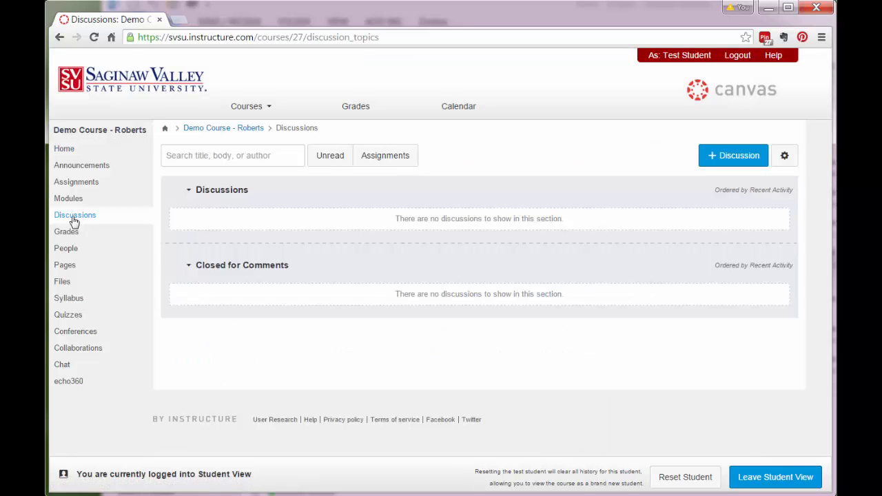
# - Create a blog-posts discussion topic titled with the student's name, with threaded replies allowed
pyautogui.click(730, 157)
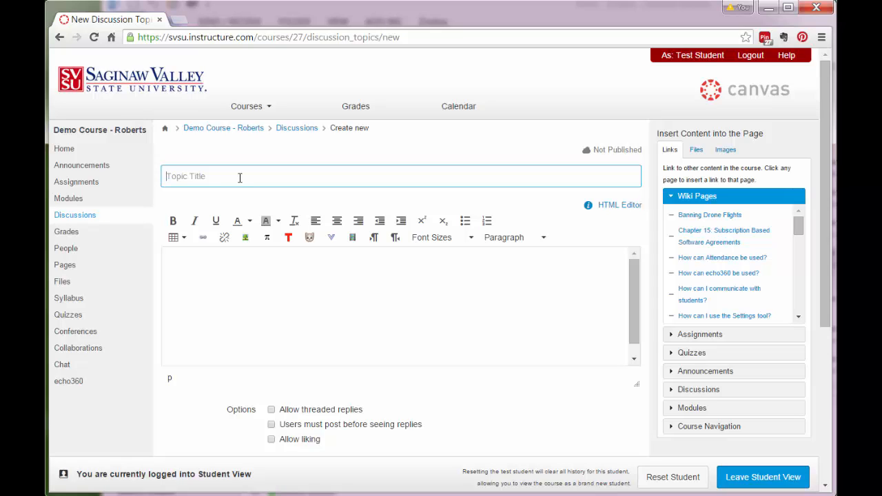
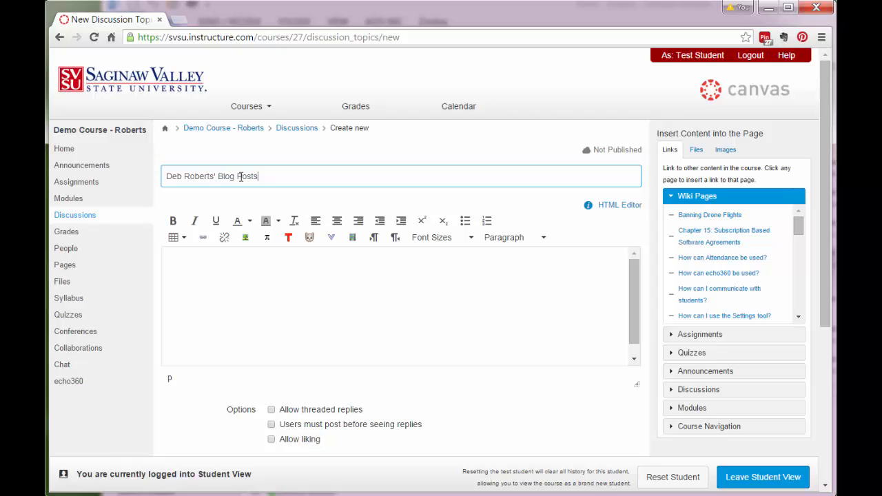
pyautogui.click(272, 412)
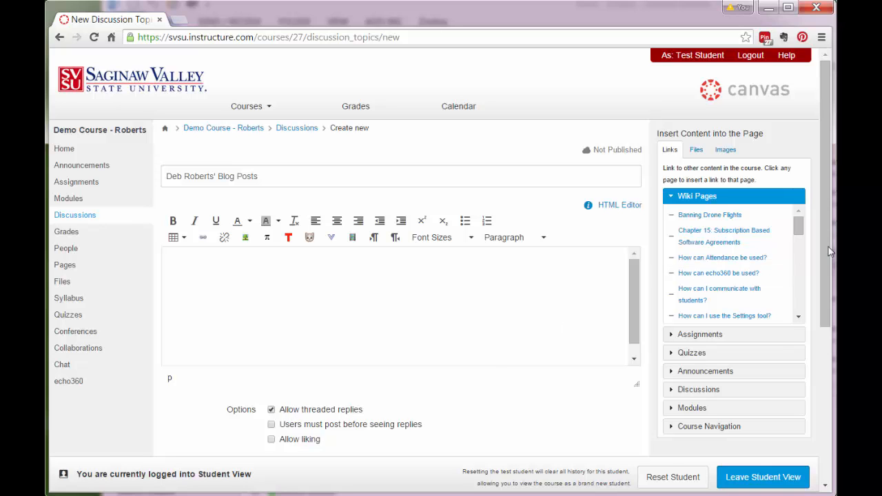
pyautogui.moveTo(826, 249); pyautogui.dragTo(810, 416)
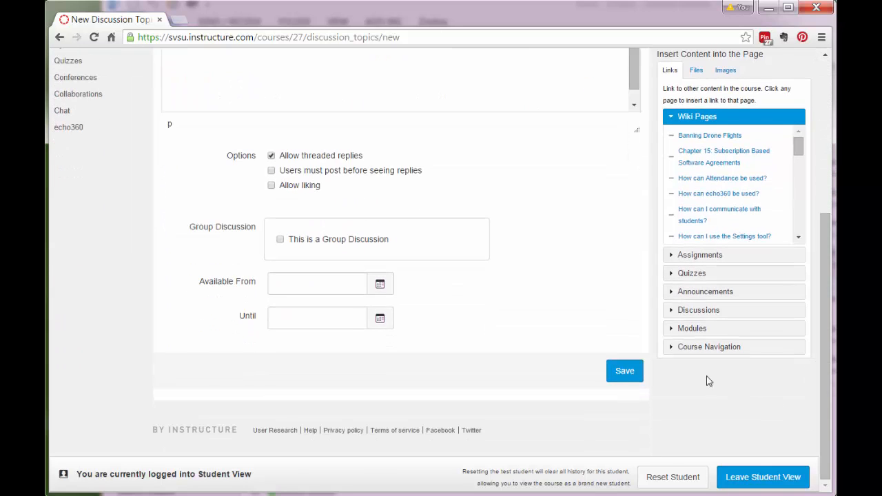
pyautogui.click(626, 372)
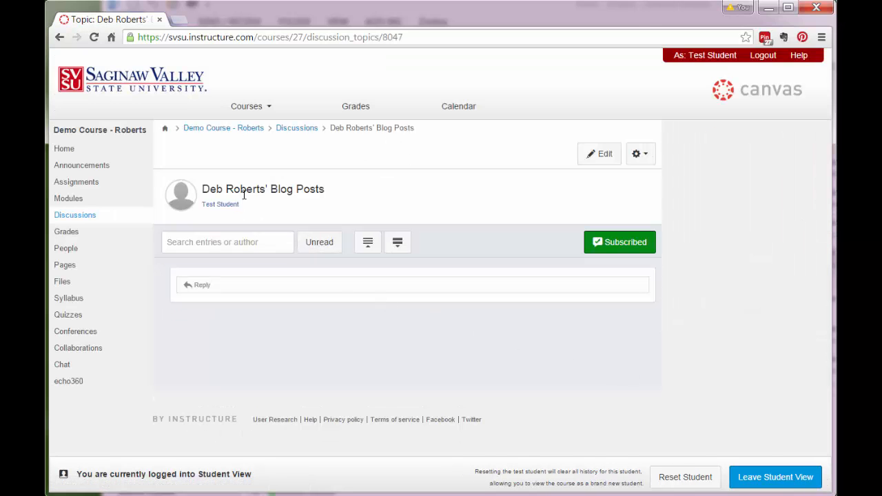
# - Post the replies 'Blog Entry 1' and 'Blog Entry 2', then return to the Discussions list
pyautogui.click(201, 285)
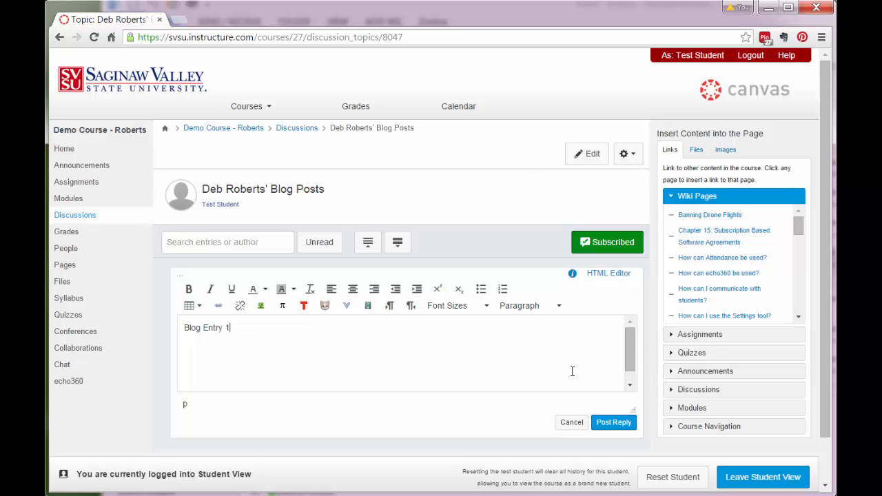
pyautogui.click(615, 423)
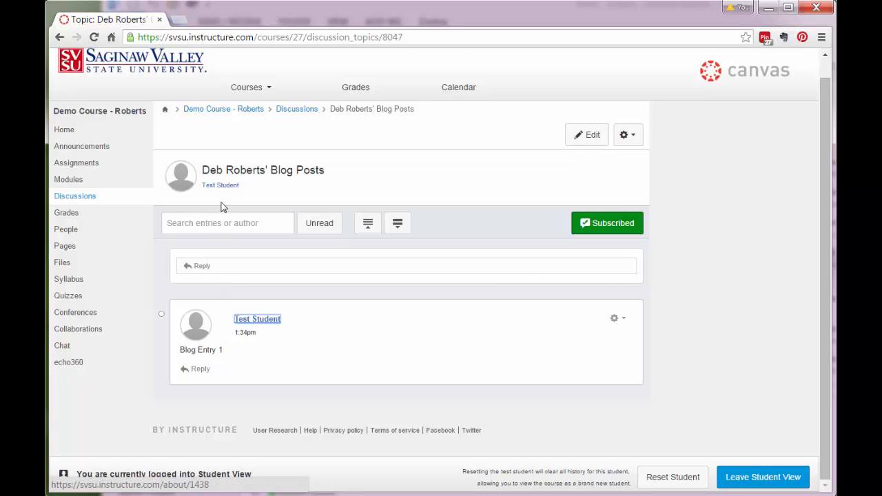
pyautogui.moveTo(201, 169); pyautogui.dragTo(296, 172)
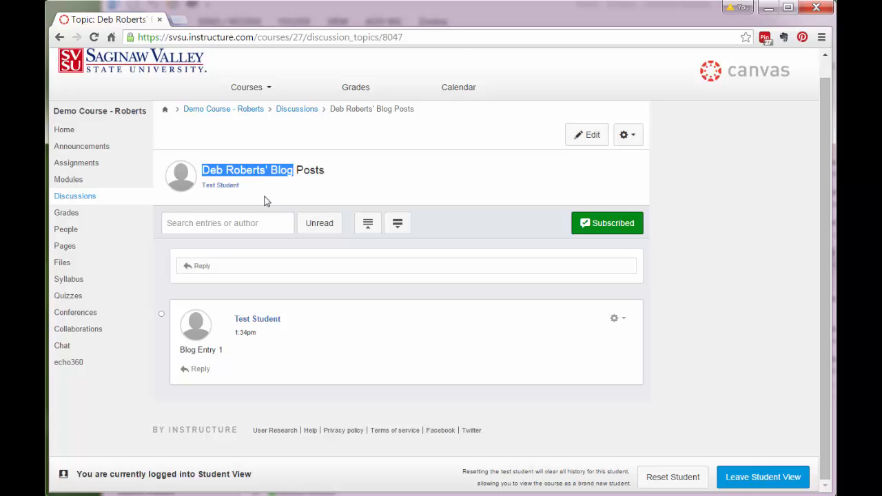
pyautogui.click(202, 266)
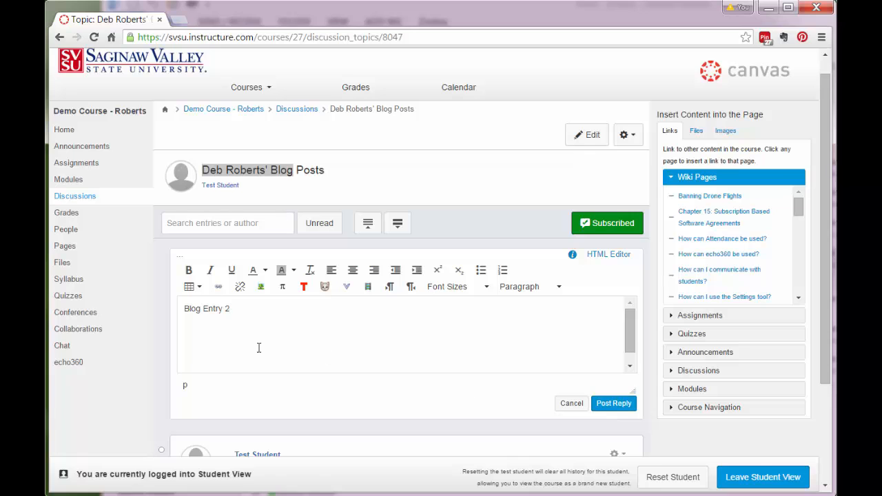
pyautogui.click(617, 403)
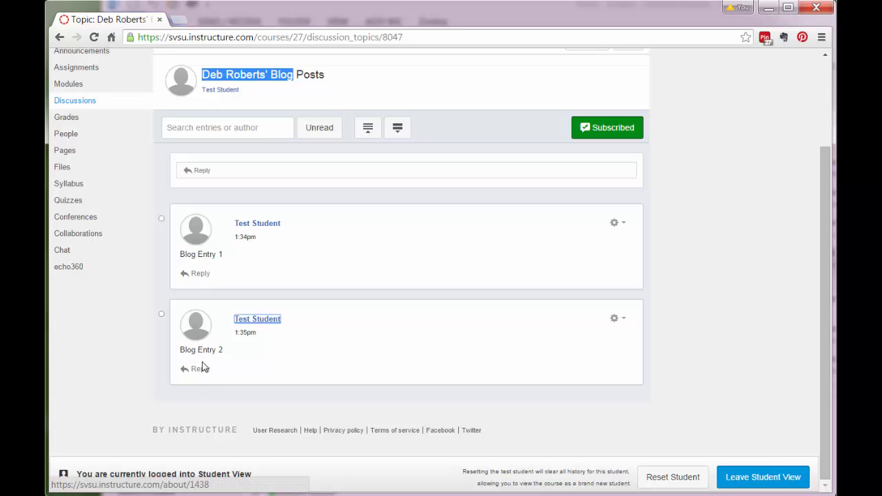
pyautogui.scroll(2, 401, 372)
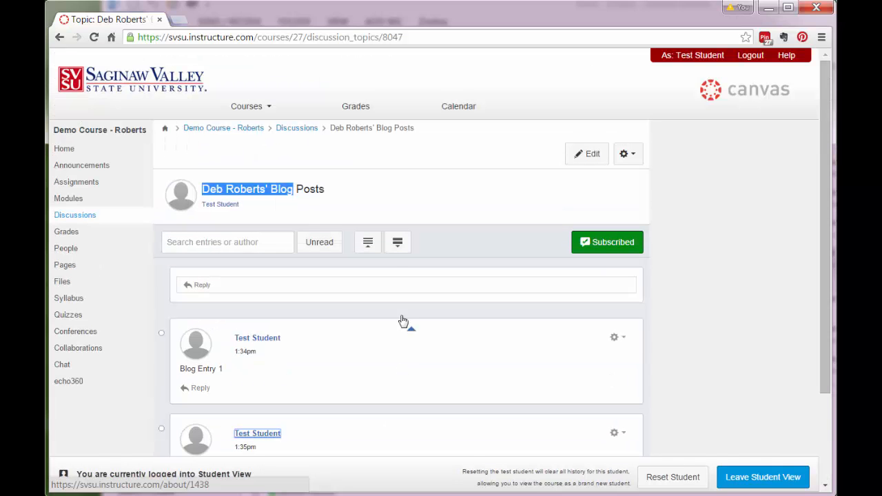
pyautogui.click(302, 130)
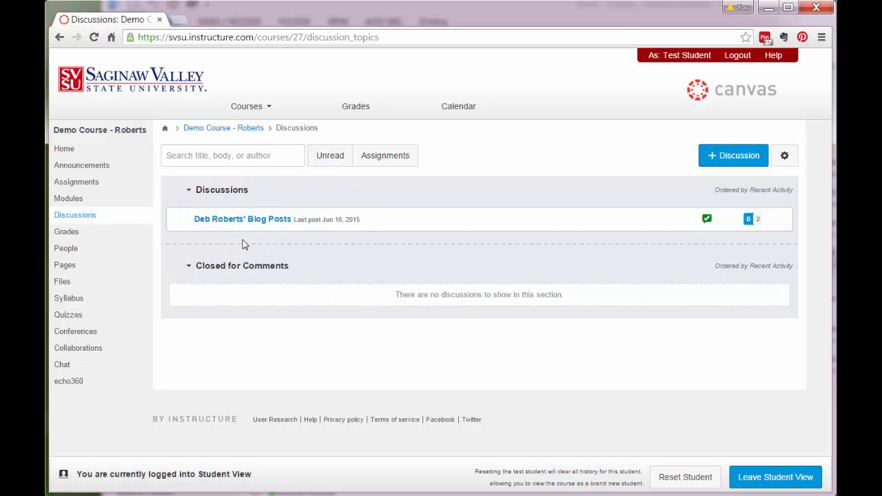
# - Create the second student's blog-posts topic with threaded replies, then return to Discussions
pyautogui.click(733, 162)
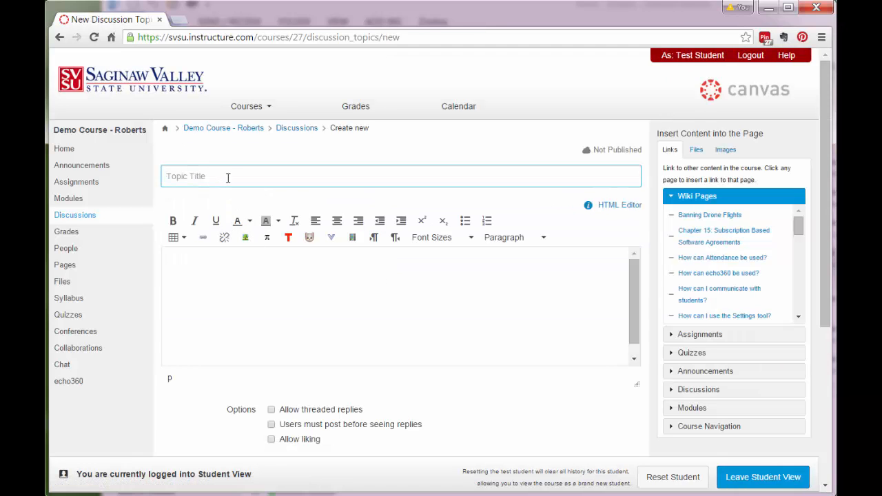
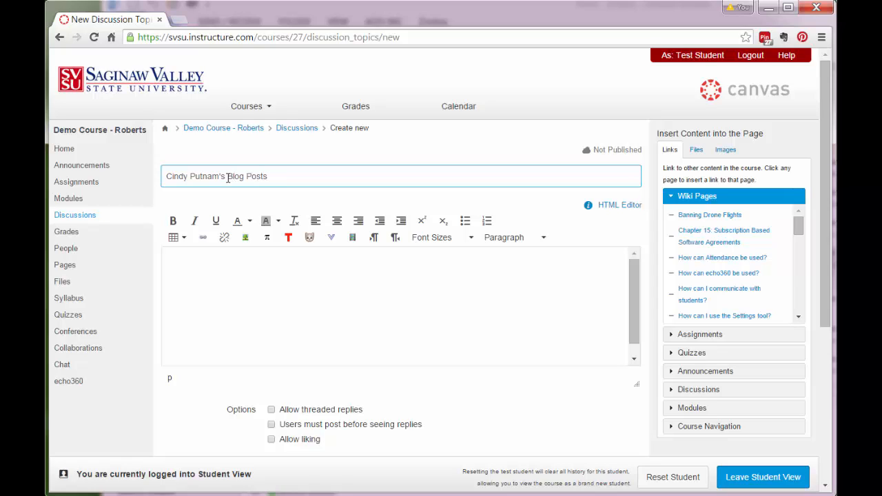
pyautogui.click(271, 410)
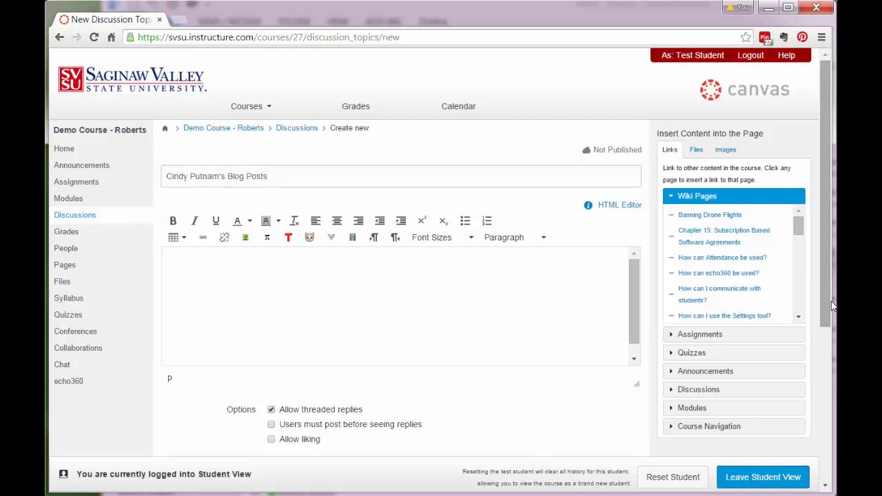
pyautogui.scroll(-3, 822, 350)
pyautogui.click(628, 424)
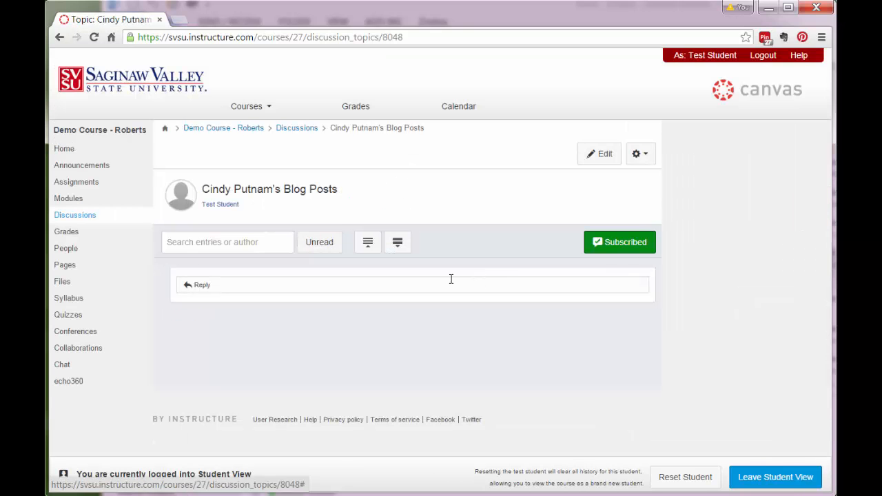
pyautogui.click(297, 128)
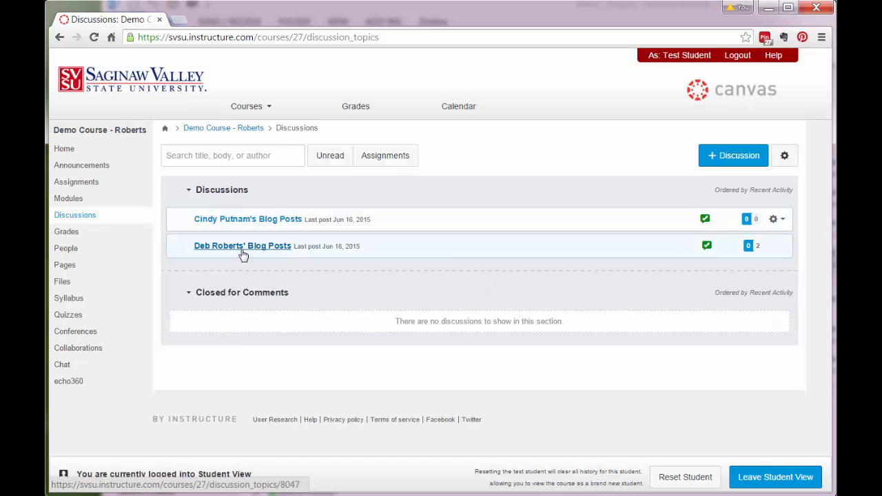
pyautogui.click(246, 248)
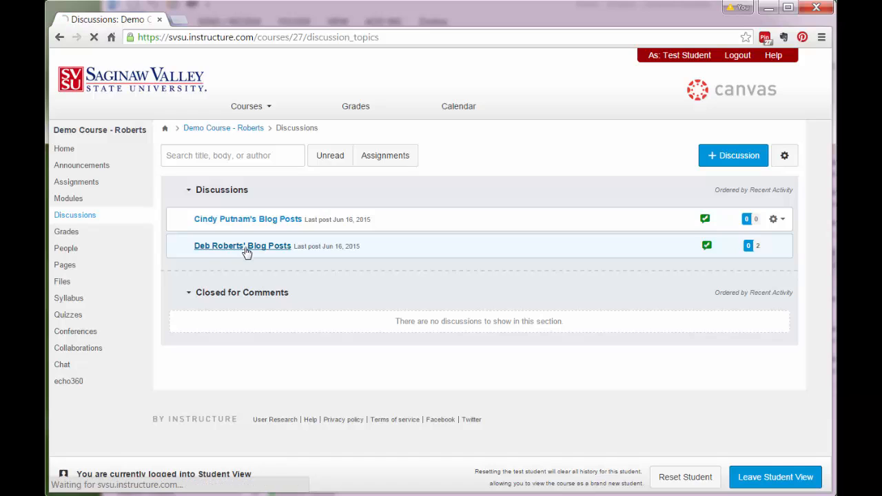
pyautogui.scroll(-3, 283, 287)
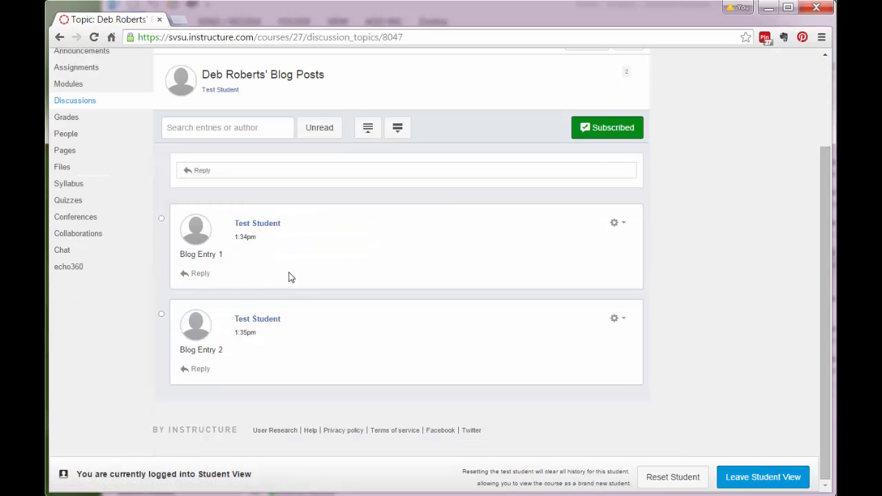
pyautogui.scroll(3, 346, 306)
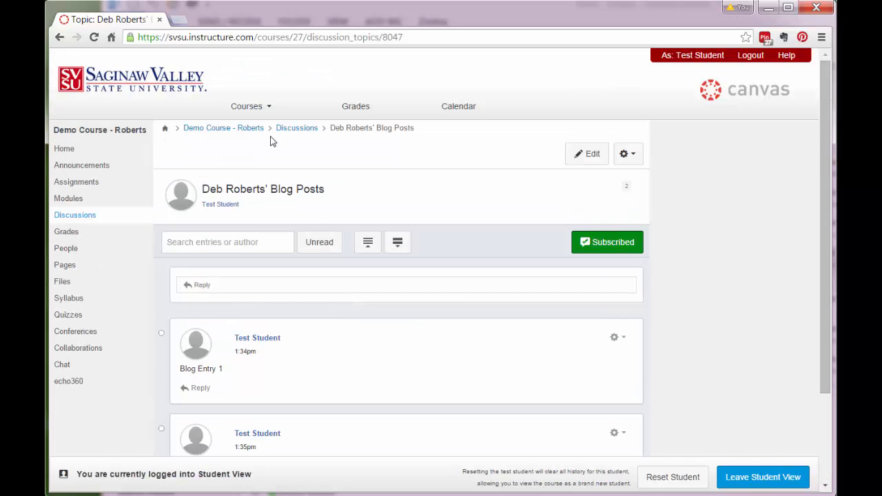
pyautogui.click(293, 129)
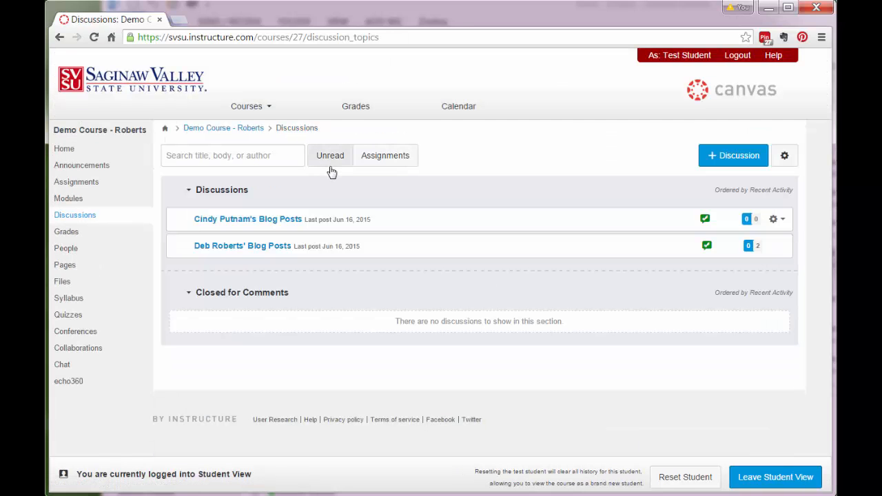
# - Open the reply-less blog topic and post 'Blog Entry 1' and 'Blog Entry 2' replies
pyautogui.click(236, 221)
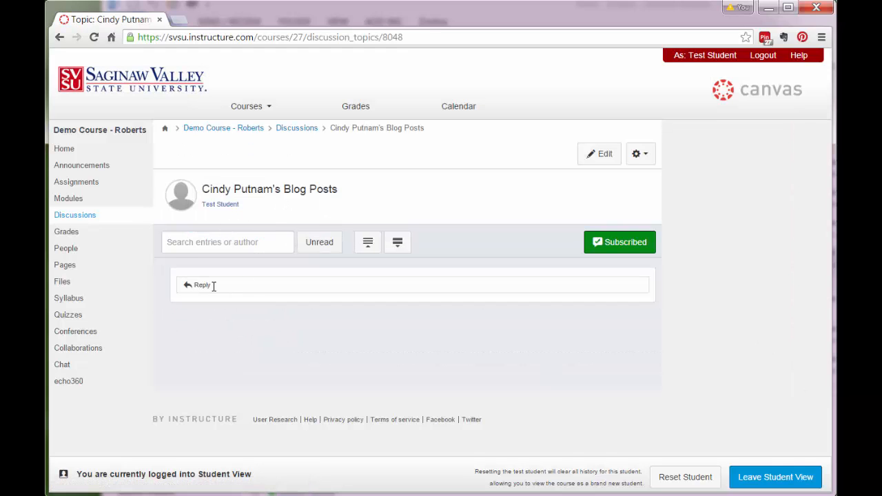
pyautogui.click(212, 284)
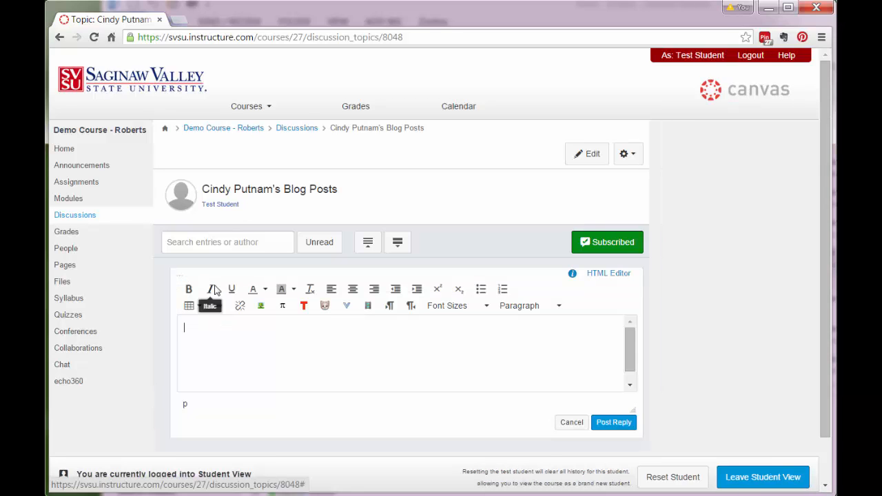
pyautogui.write('Blog Entry 1')
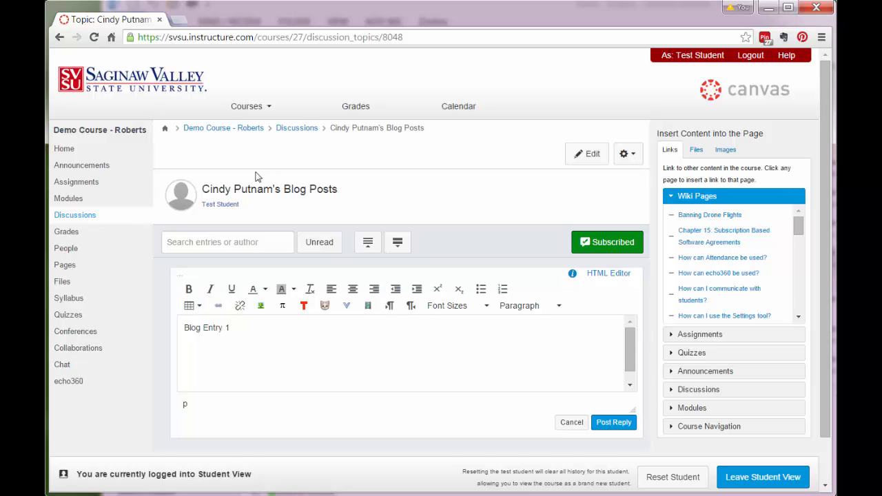
pyautogui.click(617, 422)
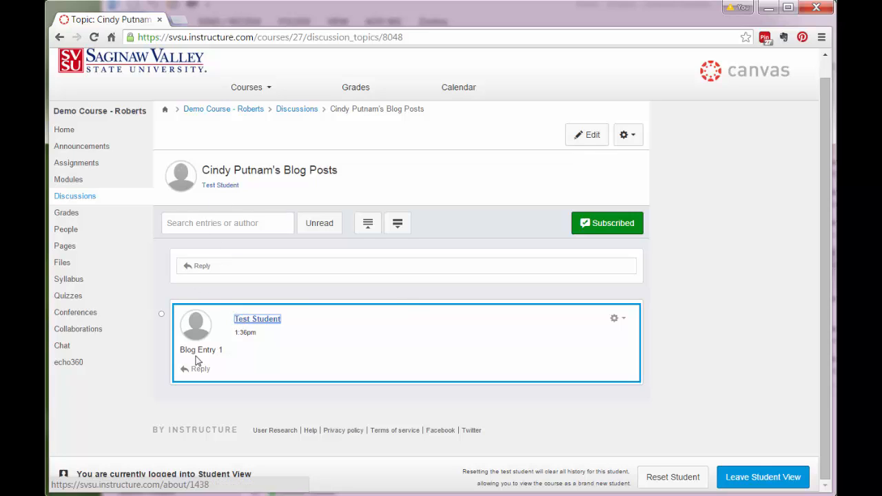
pyautogui.click(201, 266)
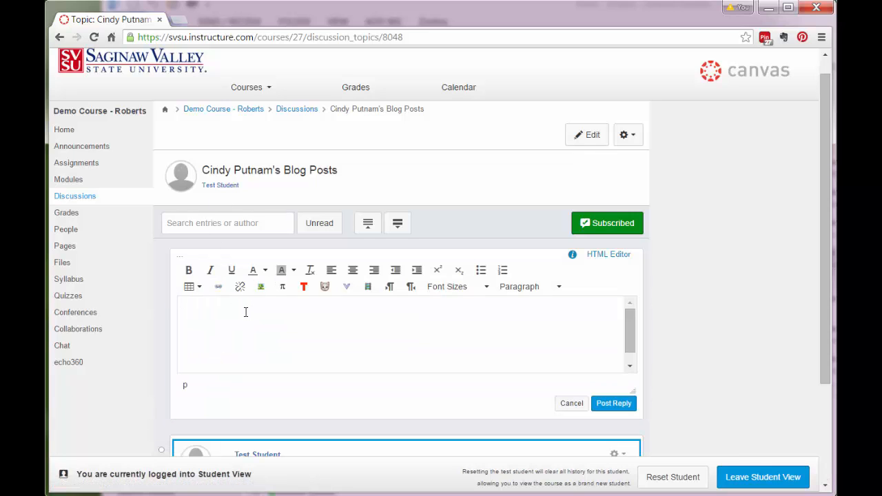
pyautogui.write('Blog Entry 2')
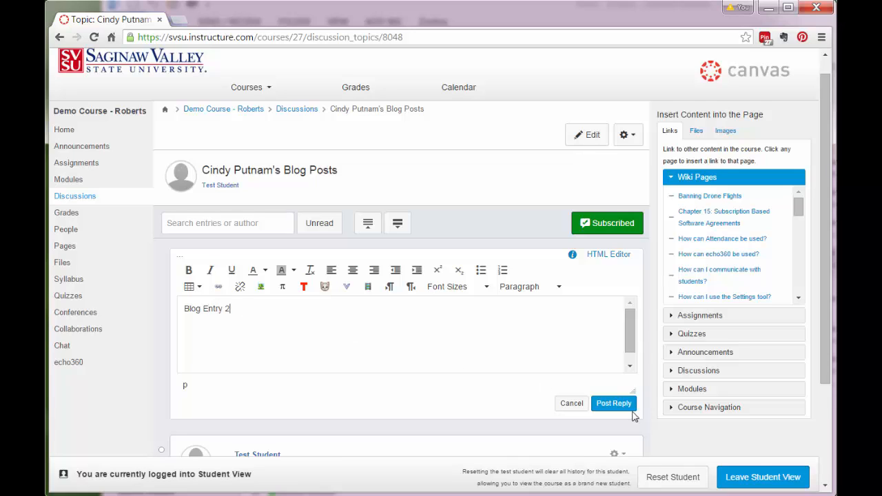
pyautogui.click(612, 403)
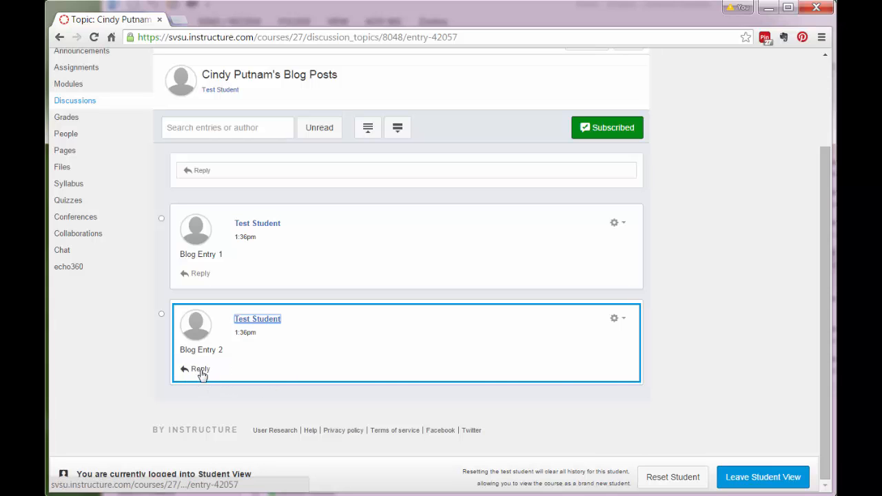
# - Post 'Comment on Blog Entry' as a nested reply under Blog Entry 2, then return to Discussions
pyautogui.click(199, 370)
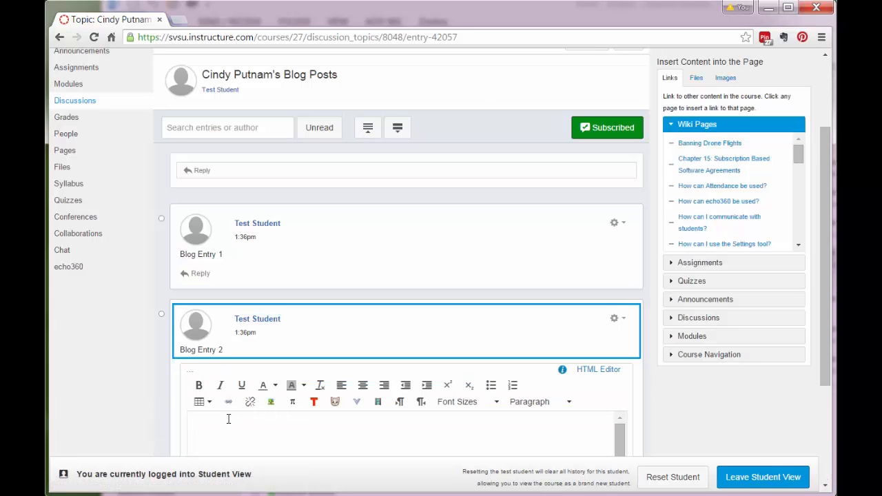
pyautogui.write('Comment on Blog Entry')
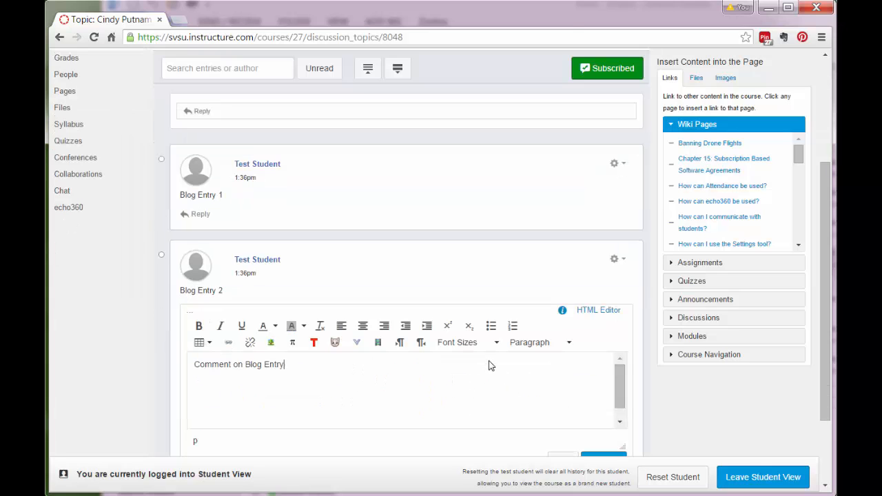
pyautogui.scroll(-3, 490, 364)
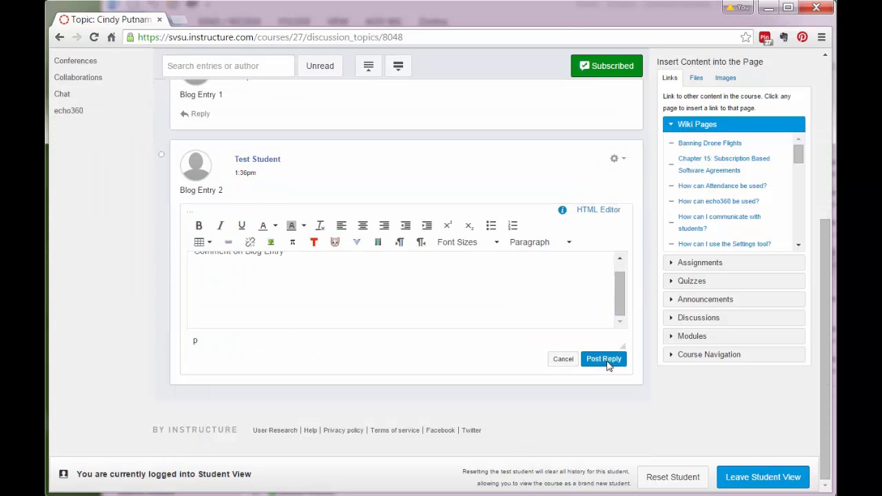
pyautogui.click(606, 360)
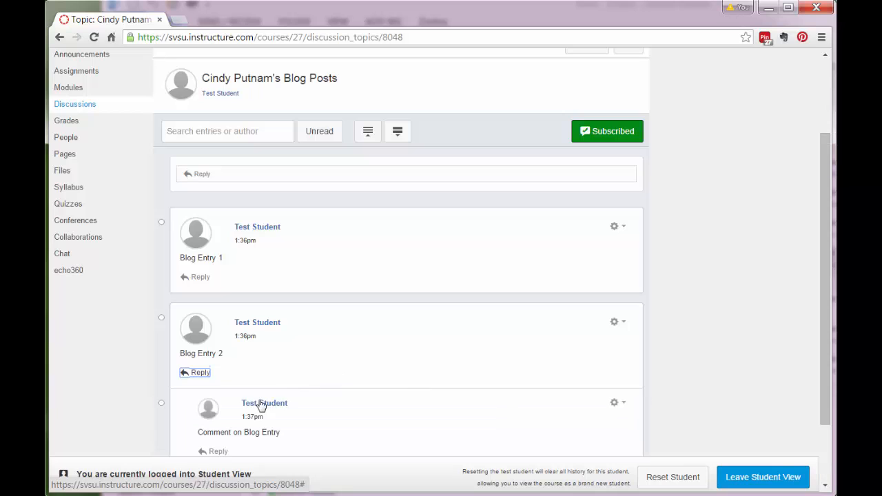
pyautogui.scroll(-3, 364, 372)
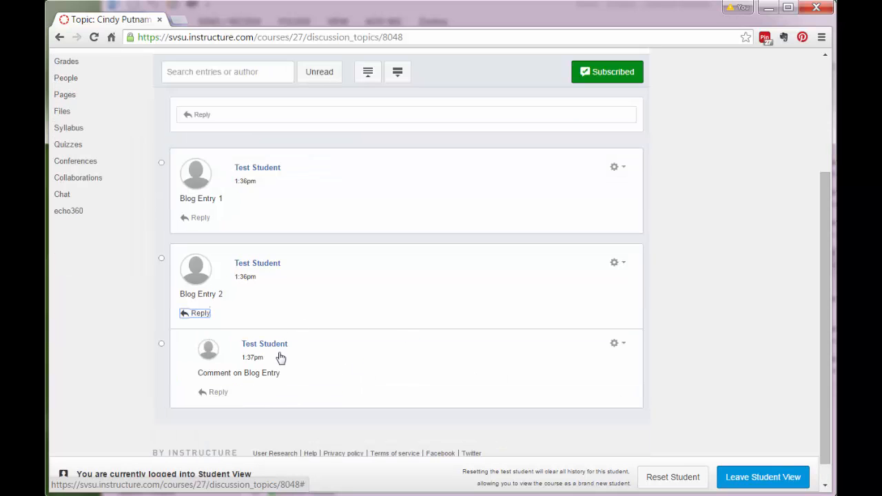
pyautogui.scroll(3, 397, 392)
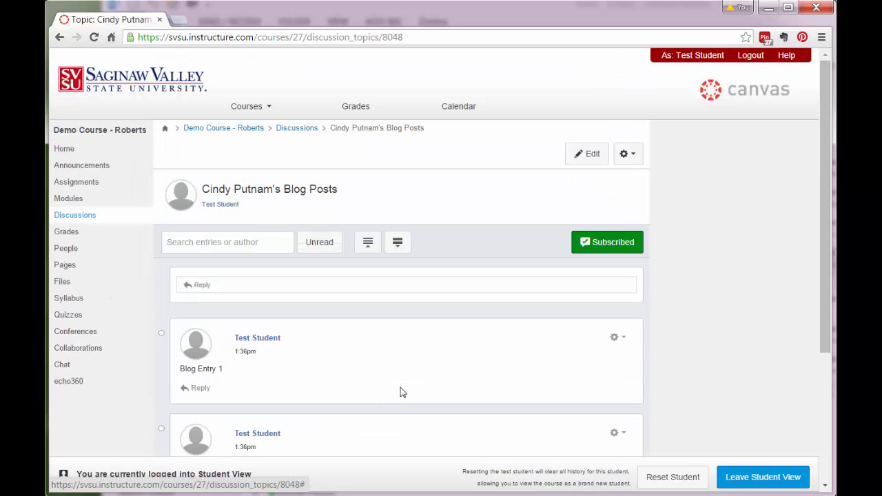
pyautogui.scroll(-4, 433, 362)
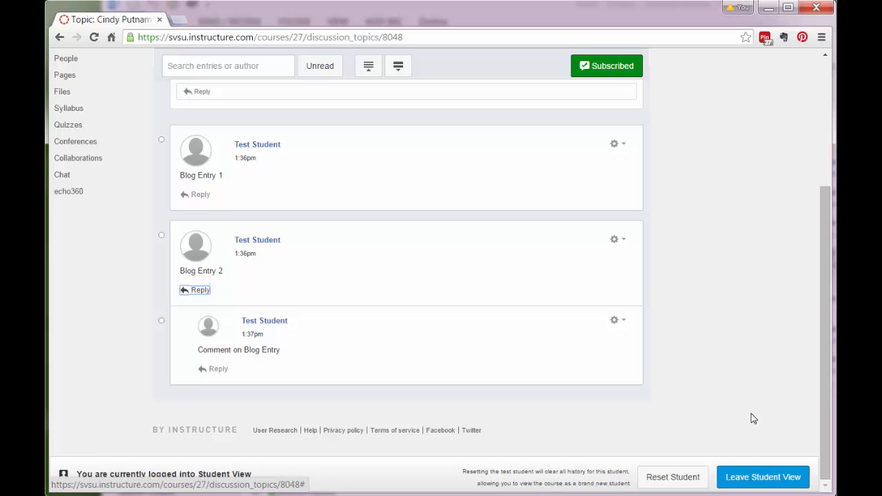
pyautogui.scroll(3, 751, 413)
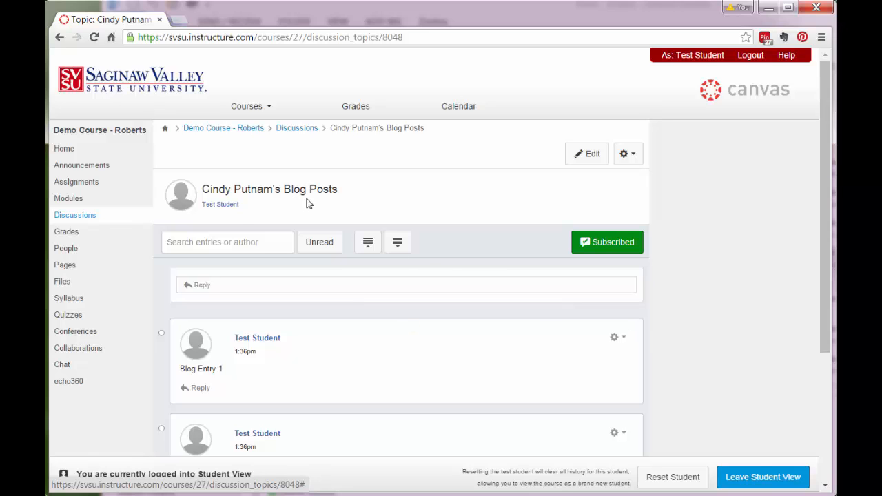
pyautogui.click(303, 129)
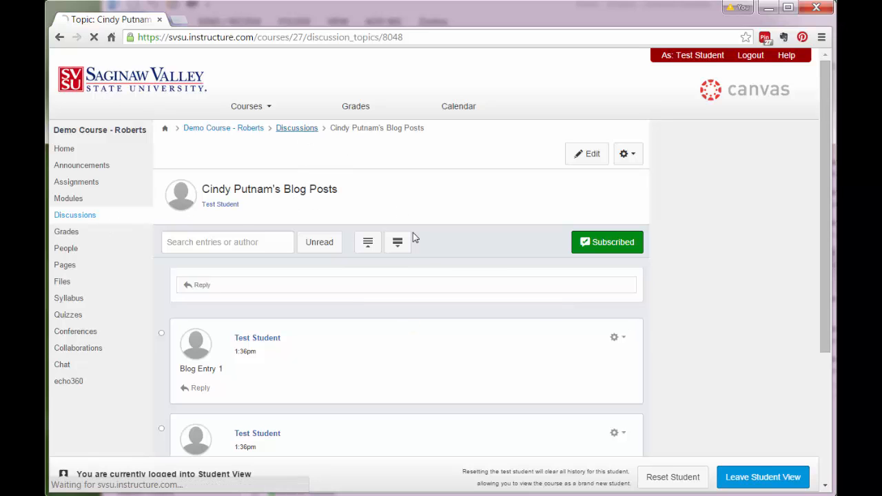